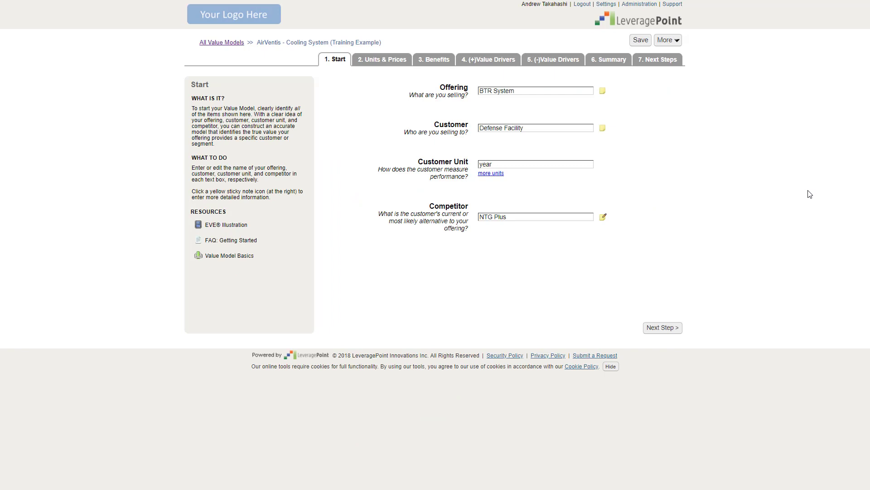
# - From the AirVentis model's 7. Next Steps page, open the model in Value Communication
pyautogui.click(672, 65)
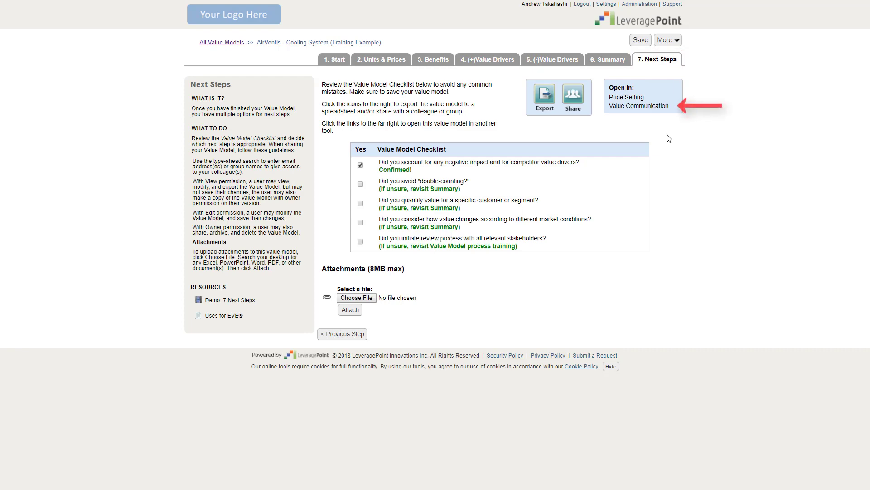
pyautogui.click(661, 106)
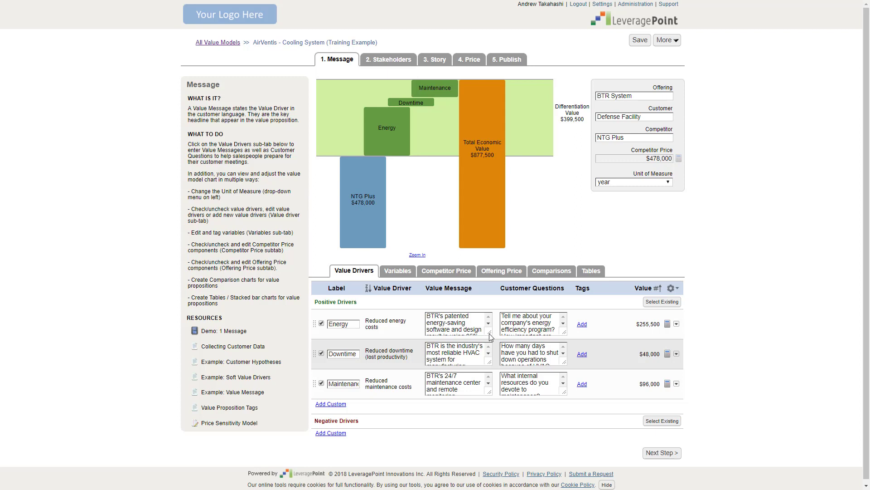
# - Enlarge the Energy value message box until its full 35%-less-electricity text is visible
pyautogui.moveTo(488, 333); pyautogui.dragTo(506, 360)
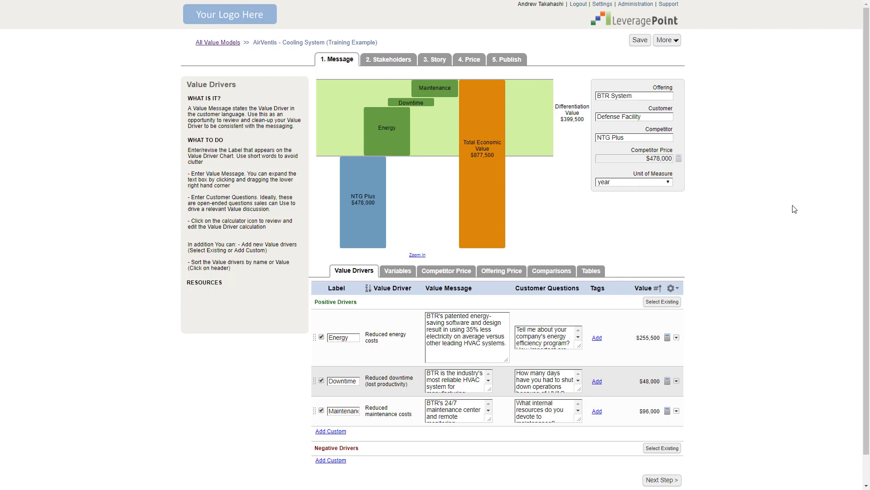
# - Open the Reduced energy costs calculation and expand the Current cost of energy with NTG subformula
pyautogui.click(668, 338)
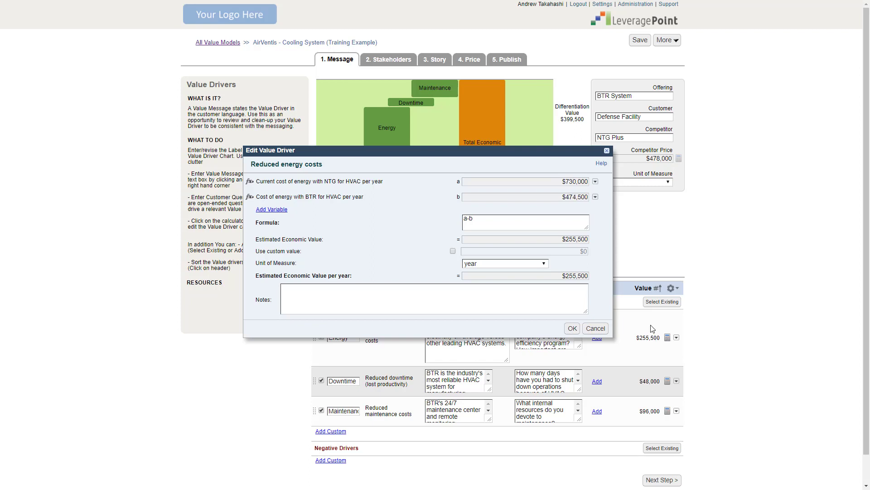
pyautogui.click(499, 185)
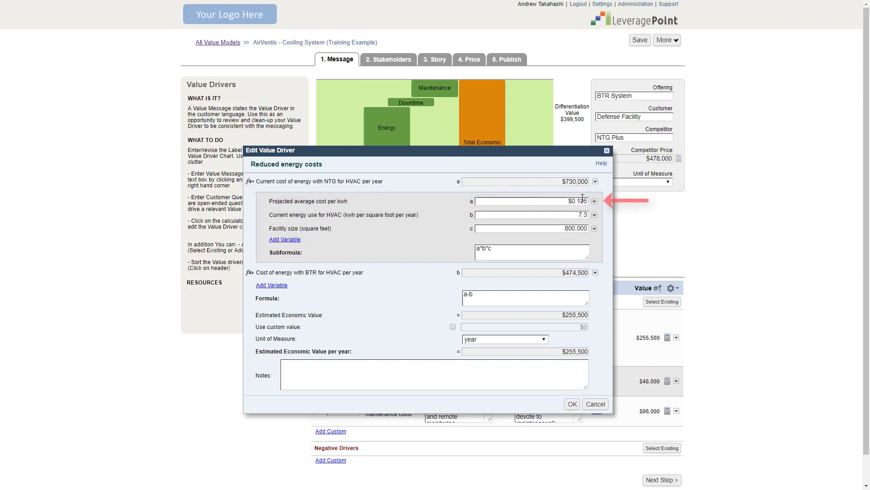
pyautogui.click(594, 201)
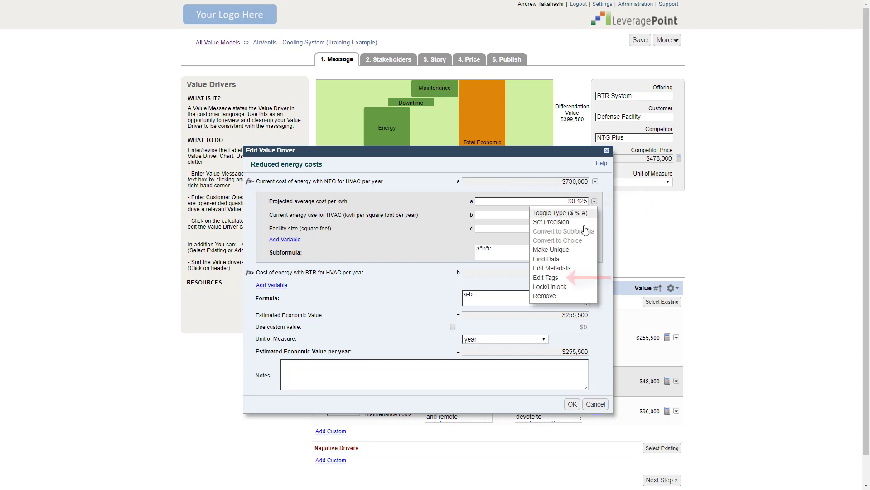
pyautogui.click(566, 278)
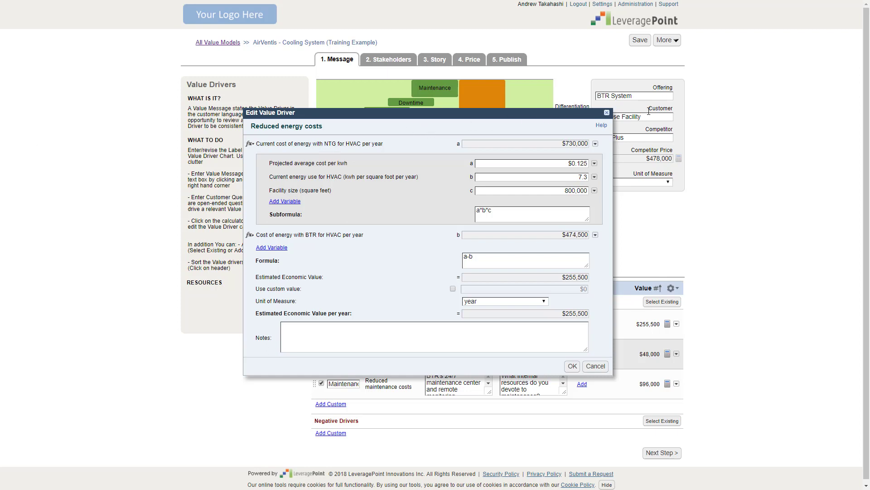
# - Tag Current energy use for HVAC with Key Variables, close the calculation, and save the model
pyautogui.click(595, 176)
pyautogui.click(566, 254)
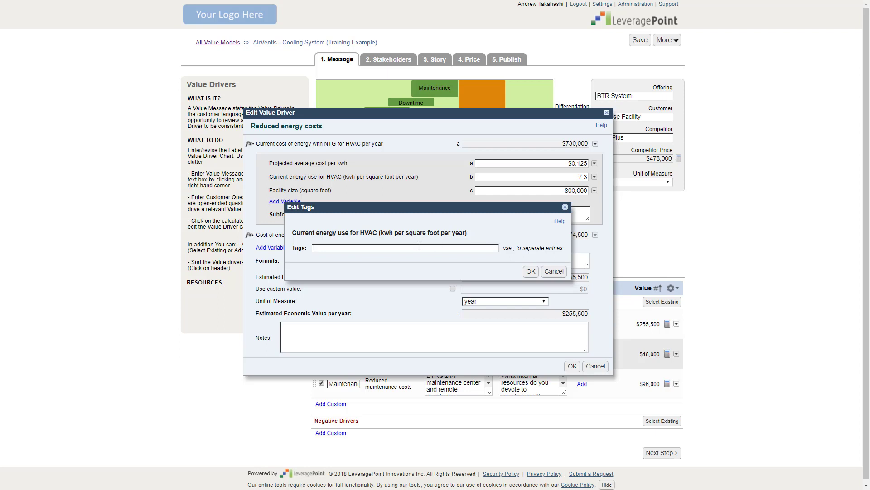
pyautogui.write('K')
pyautogui.click(329, 255)
pyautogui.click(531, 271)
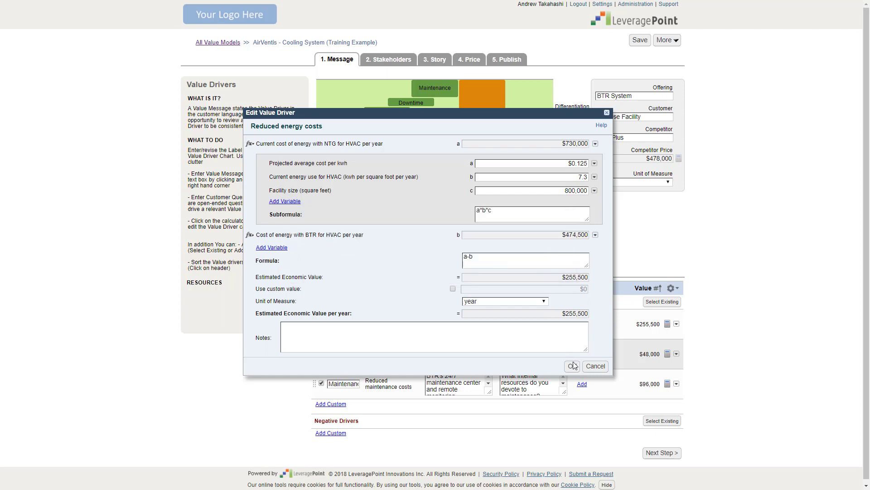
pyautogui.click(572, 366)
pyautogui.click(639, 40)
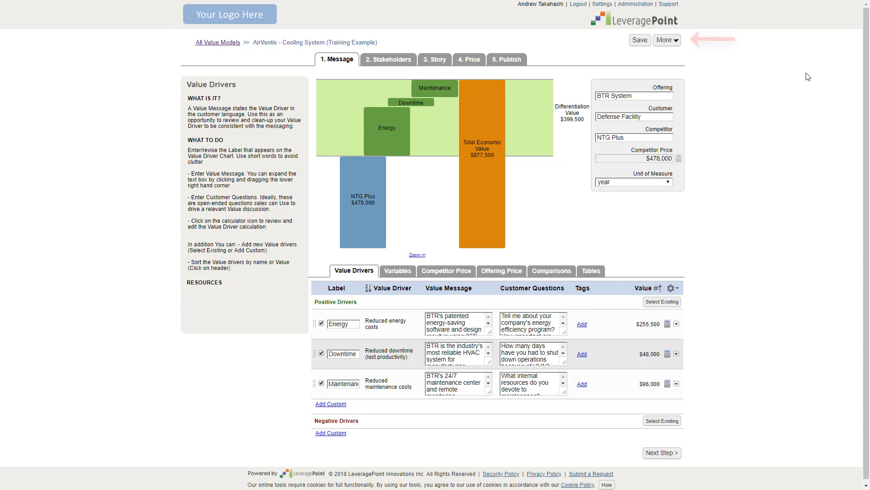
# - Preview the model as a value proposition and view its Value Analysis section
pyautogui.click(667, 42)
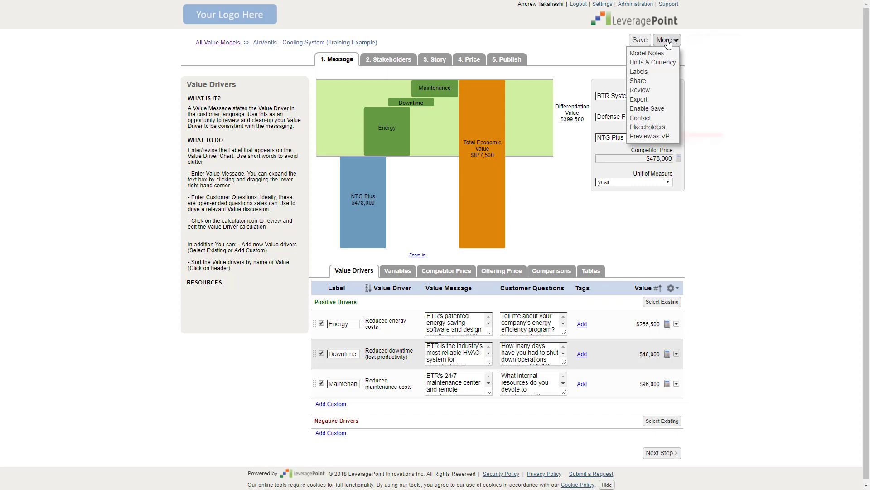
pyautogui.click(647, 138)
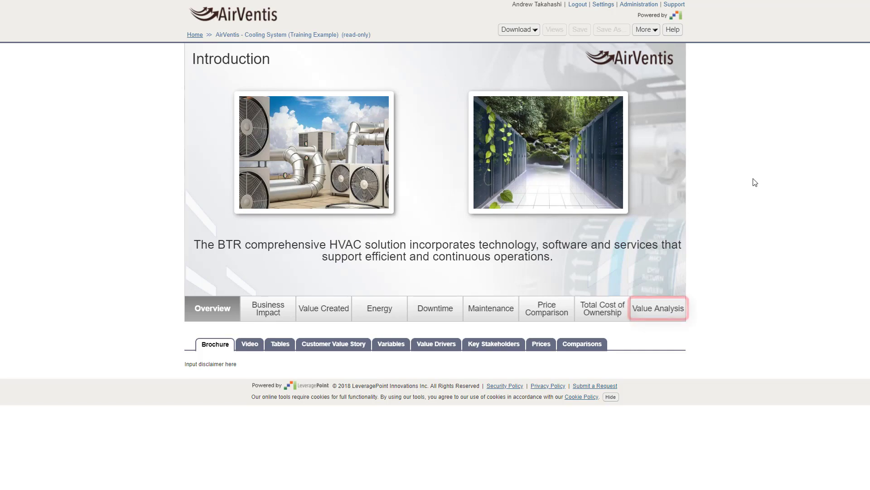
pyautogui.click(670, 304)
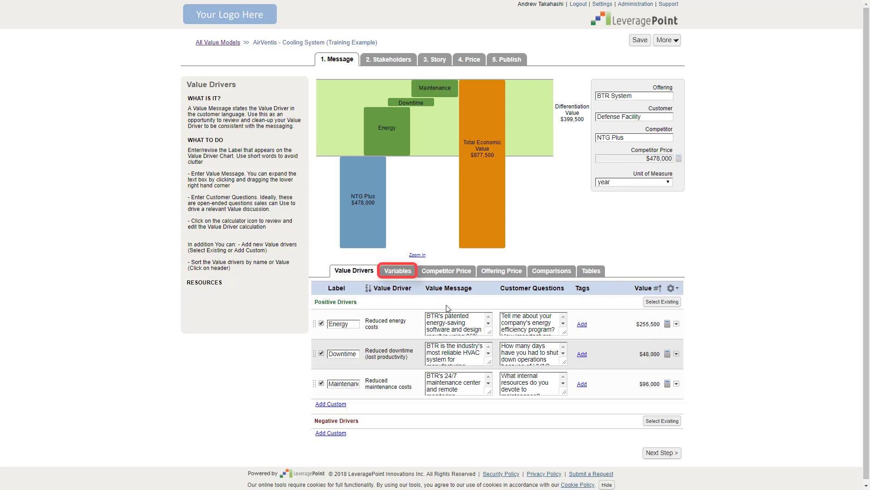
# - Show the Variables list and filter variable names by 'current energy use'
pyautogui.click(399, 272)
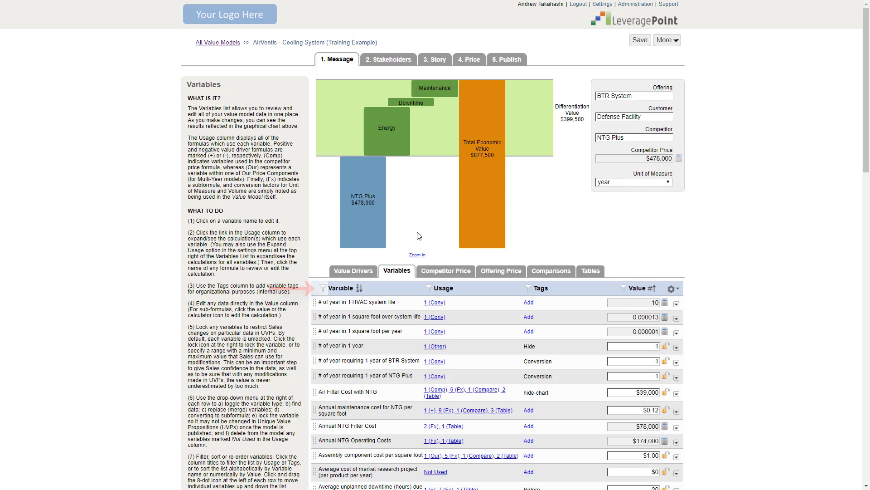
pyautogui.click(324, 289)
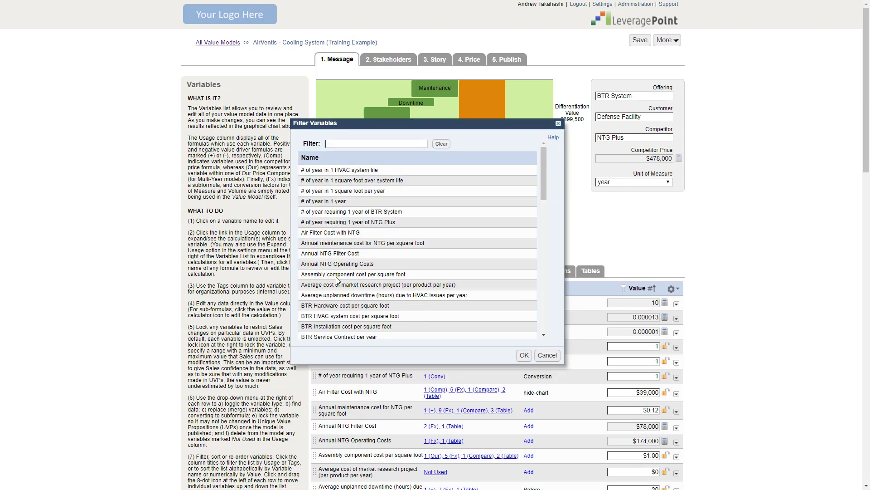
pyautogui.click(334, 144)
pyautogui.write('c')
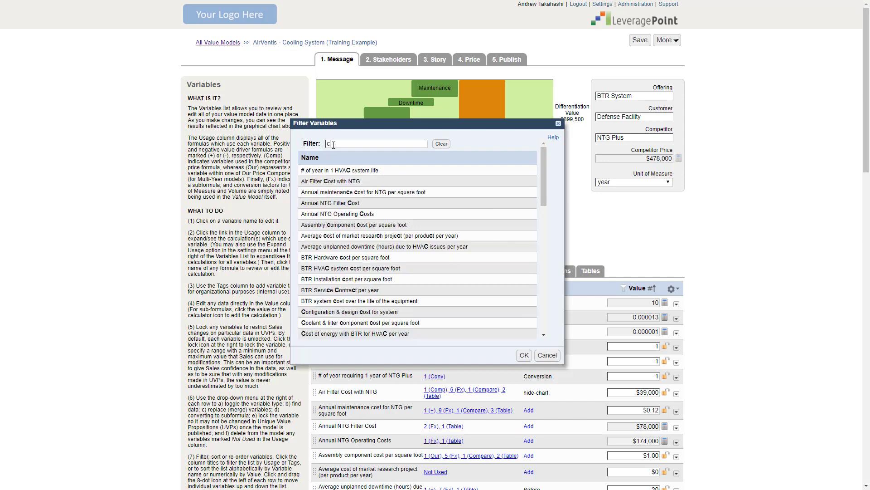
pyautogui.write('urrent energy use')
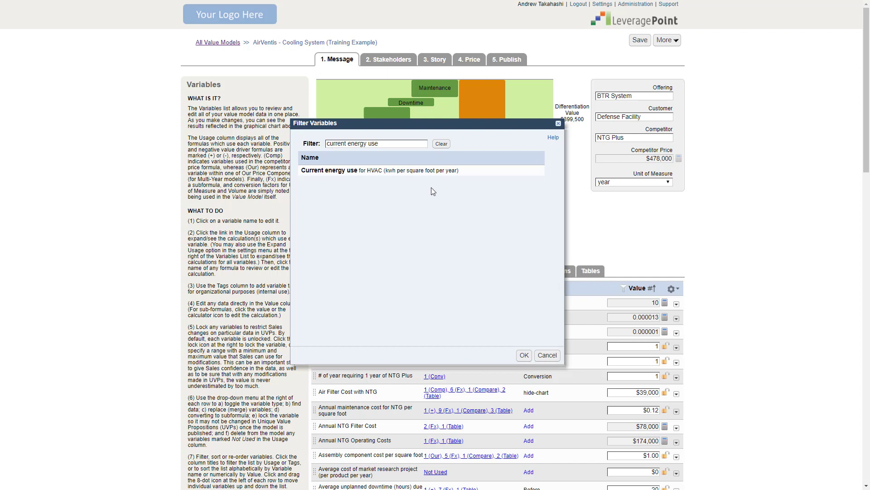
pyautogui.click(524, 356)
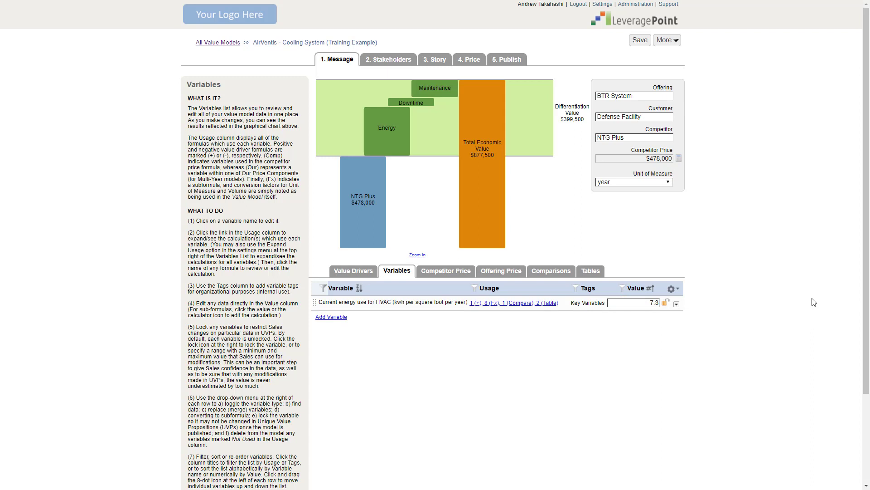
# - Delete the Key Variables tag from Current energy use for HVAC
pyautogui.click(578, 304)
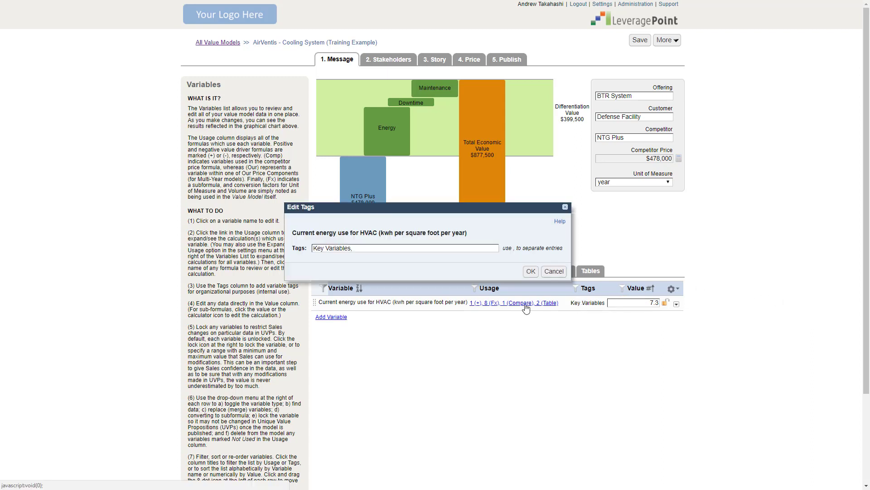
pyautogui.click(369, 248)
pyautogui.hotkey('ctrl', 'a')
pyautogui.press('BackSpace')
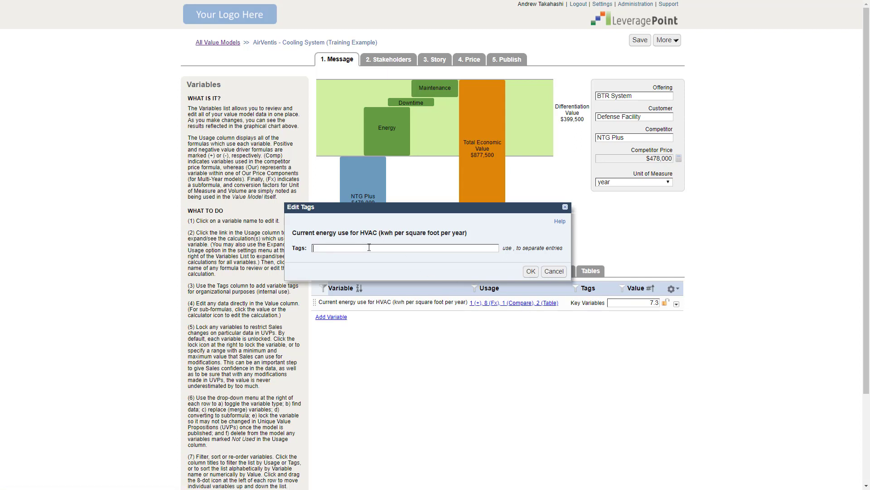
pyautogui.click(529, 272)
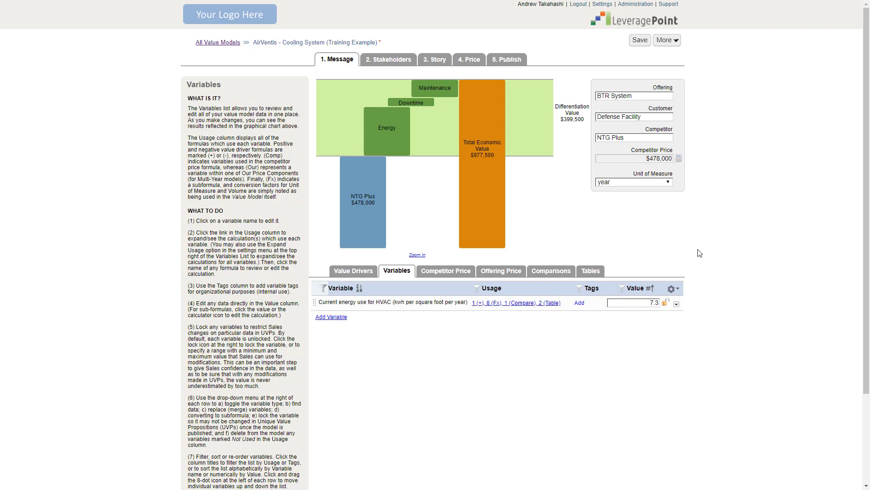
# - Add the Key Variables tag back to Current energy use for HVAC
pyautogui.click(581, 304)
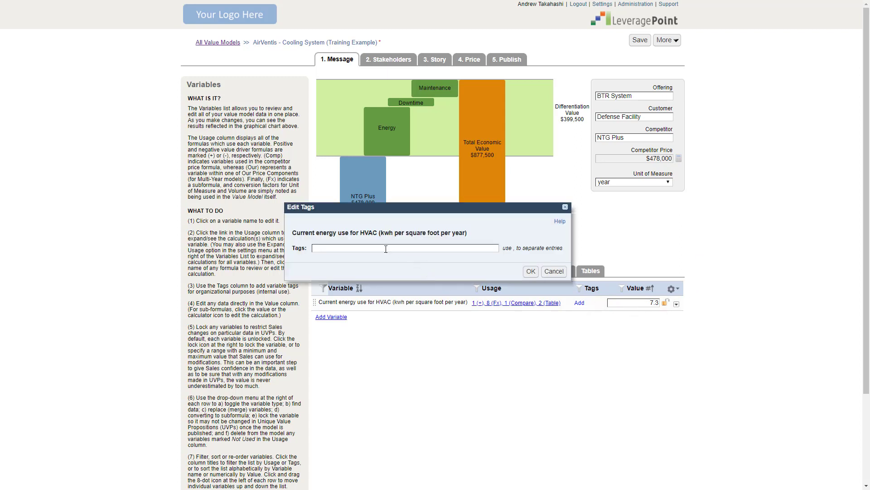
pyautogui.write('K')
pyautogui.click(331, 257)
pyautogui.click(531, 271)
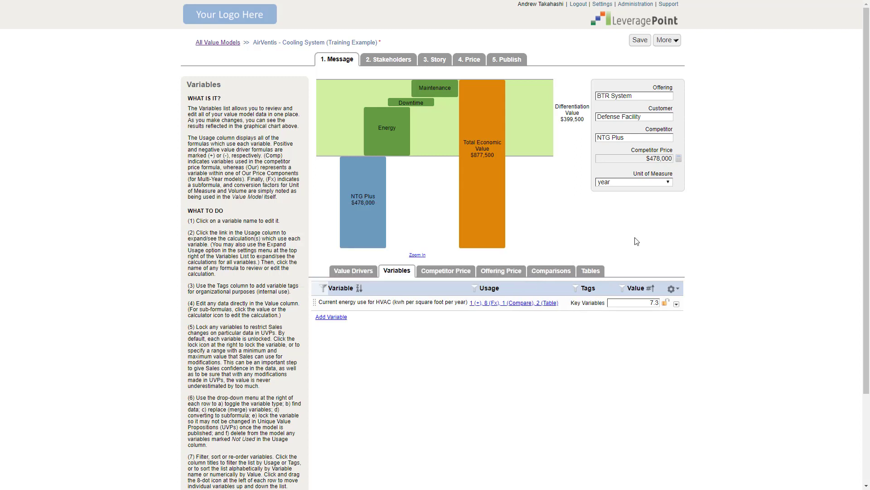
# - Clear the 'current energy use' filter from the Variable column
pyautogui.click(323, 288)
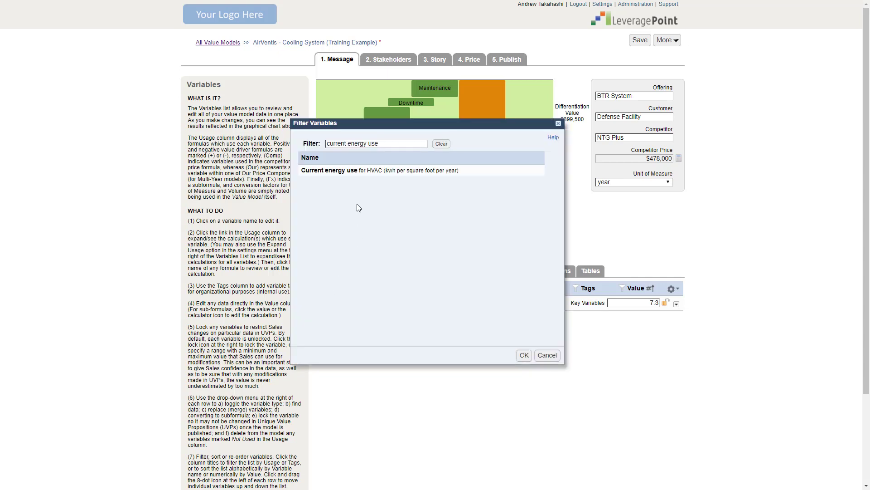
pyautogui.tripleClick(379, 144)
pyautogui.click(441, 144)
pyautogui.click(524, 355)
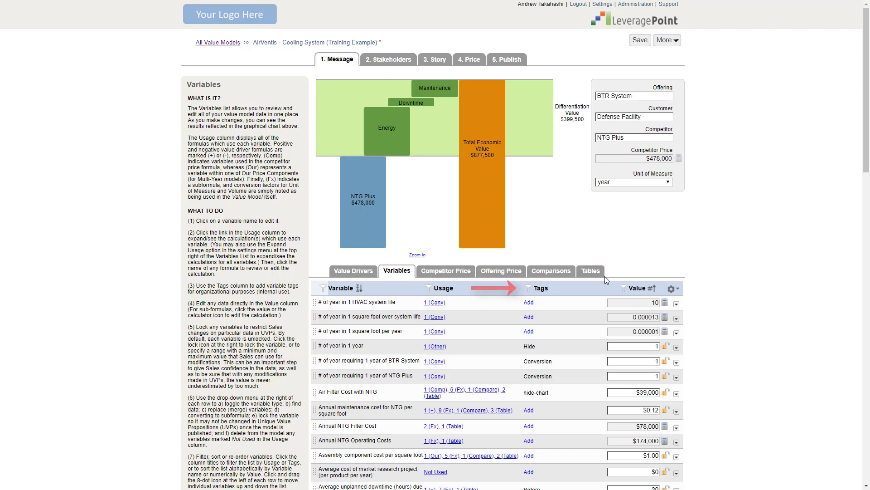
# - Filter the Tags column to Key Variables only, leaving five variables listed
pyautogui.click(531, 289)
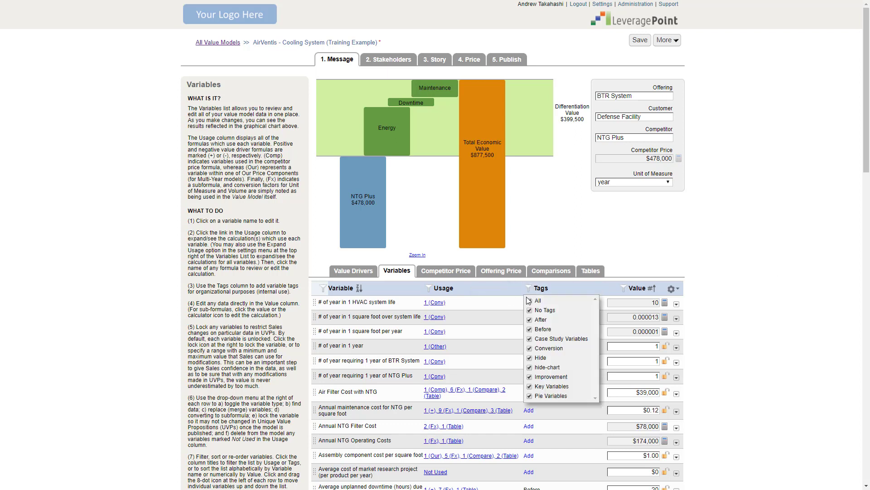
pyautogui.click(529, 301)
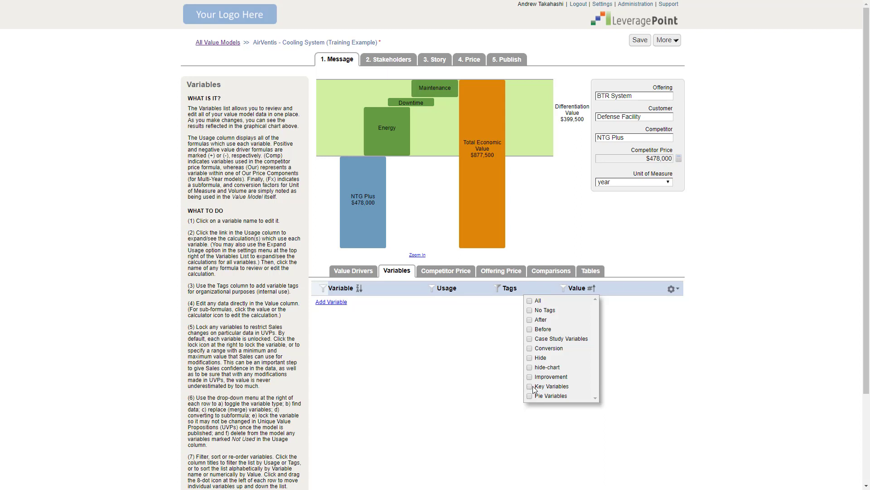
pyautogui.click(530, 387)
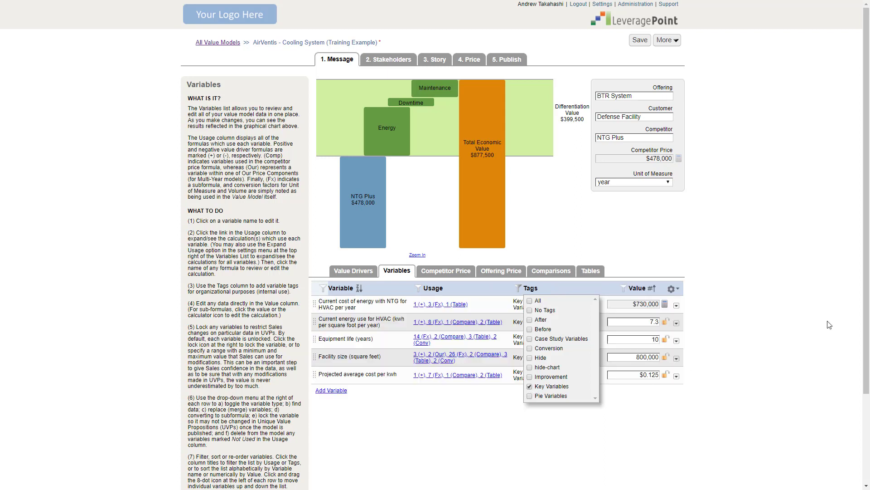
pyautogui.click(793, 271)
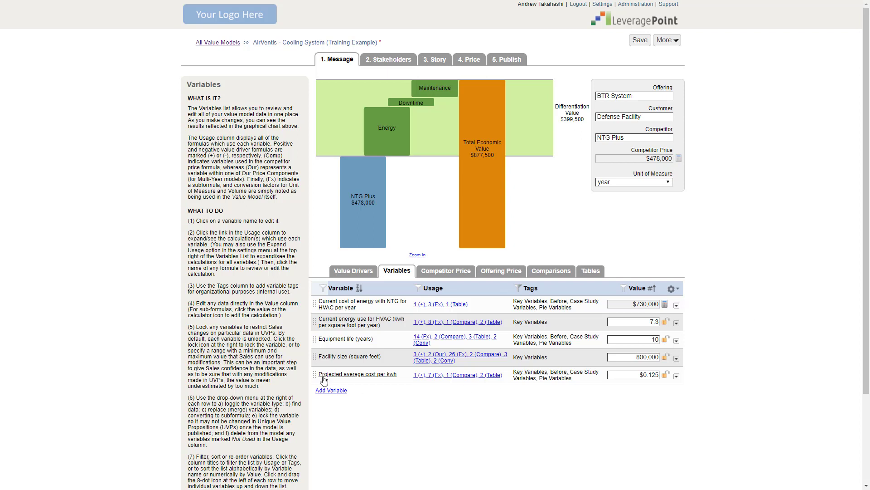
# - Move Projected average cost per kwh to the top of the key variables and save
pyautogui.moveTo(314, 374); pyautogui.dragTo(313, 303)
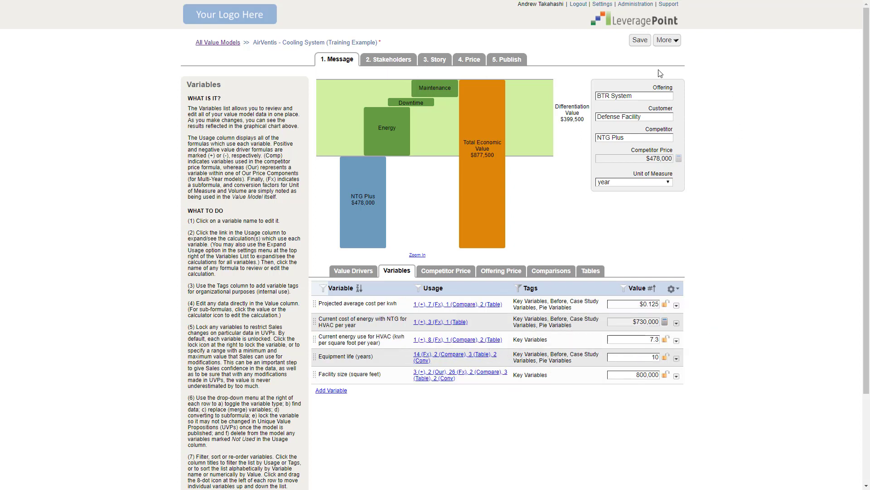
pyautogui.click(635, 42)
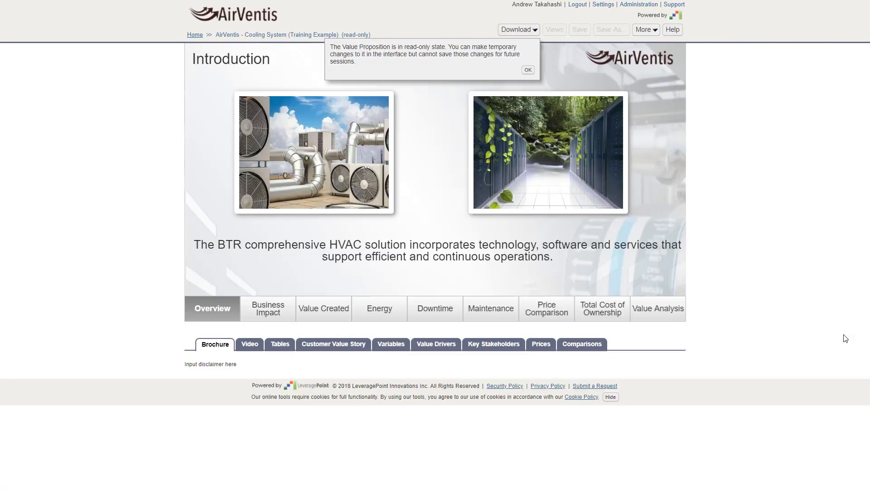
# - Dismiss the read-only notice and view the Value Analysis slide's key variables, led by $0.125 per kWh
pyautogui.click(528, 70)
pyautogui.click(668, 311)
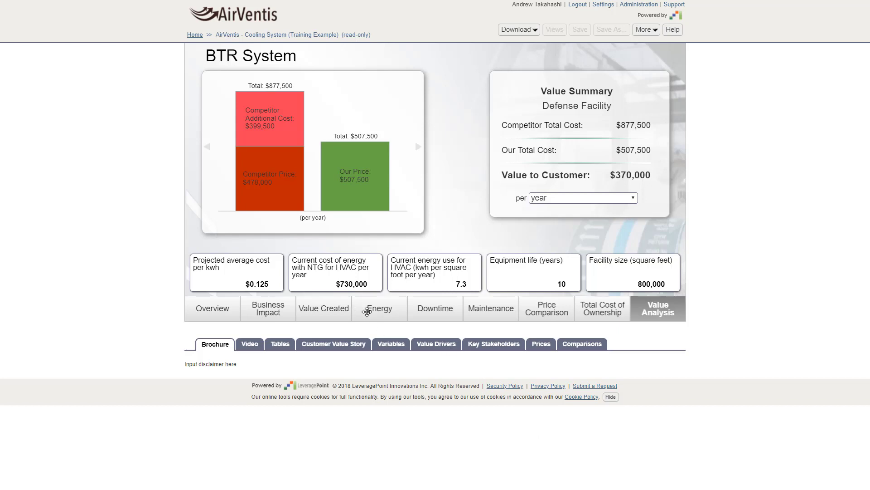
# - Show the Energy page: reduced energy costs from 35% less electricity, worth $255,500 per year
pyautogui.click(367, 311)
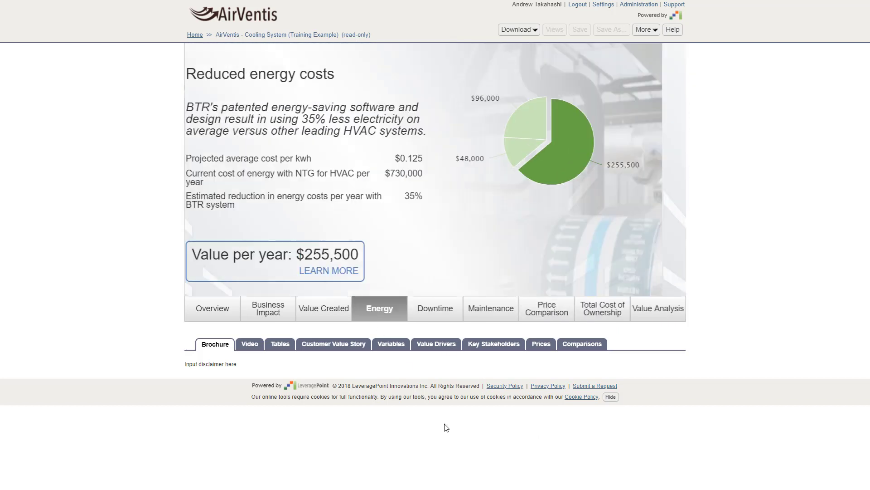